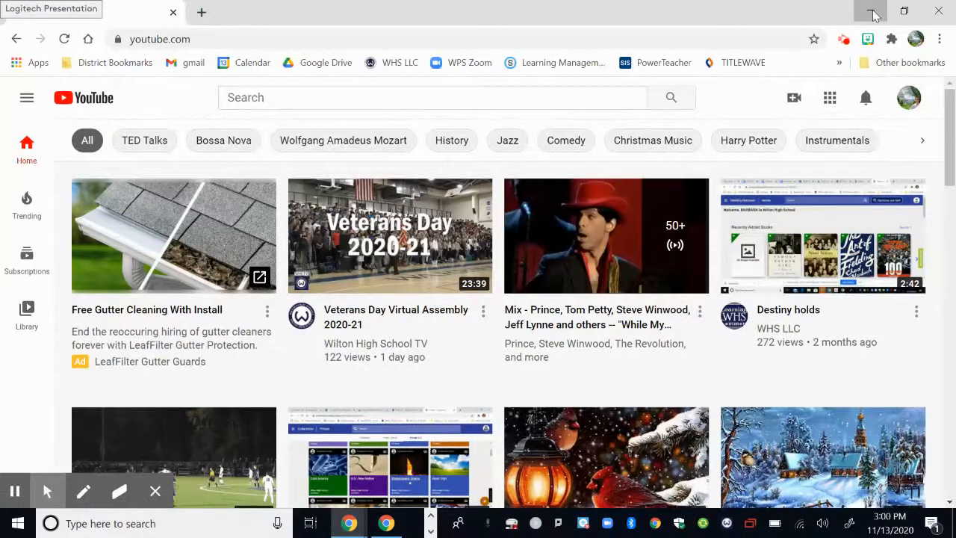
# Minimize the browser windows to view the Demo Video for YouTube file on the desktop, and return to the YouTube window.
pyautogui.click(872, 12)
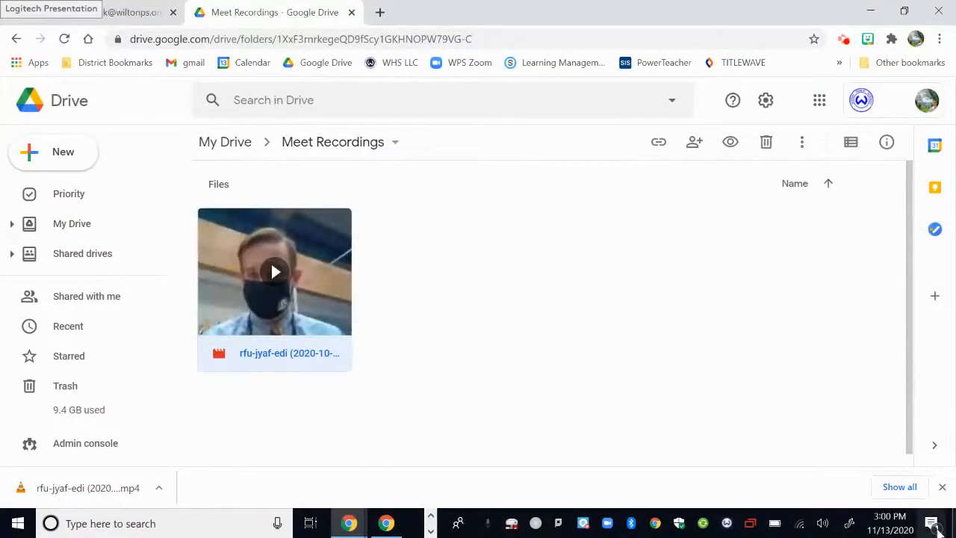
pyautogui.click(942, 486)
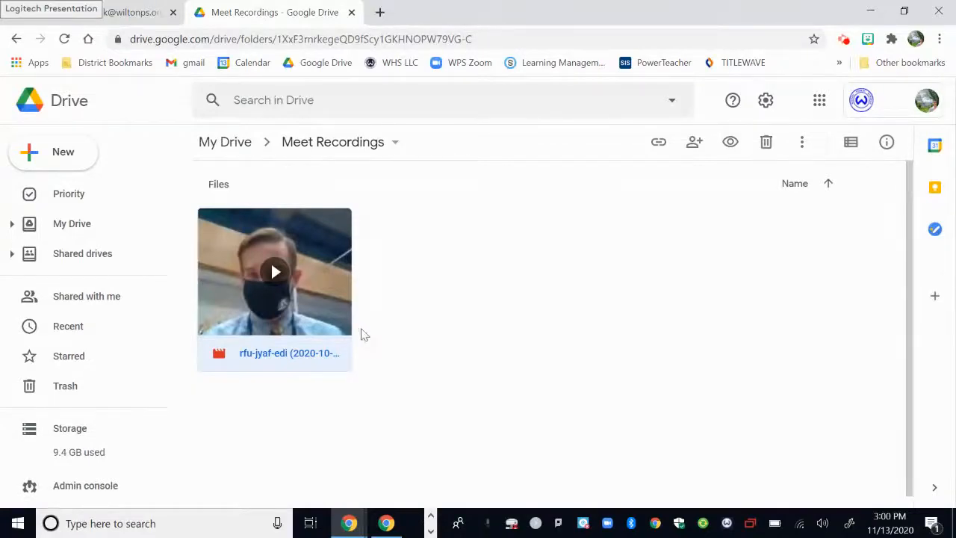
pyautogui.click(870, 10)
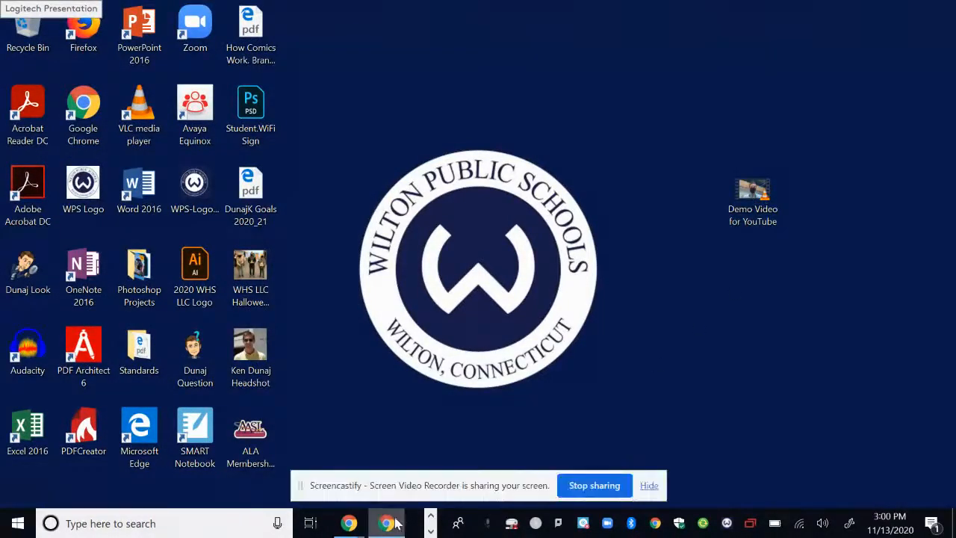
pyautogui.moveTo(366, 525)
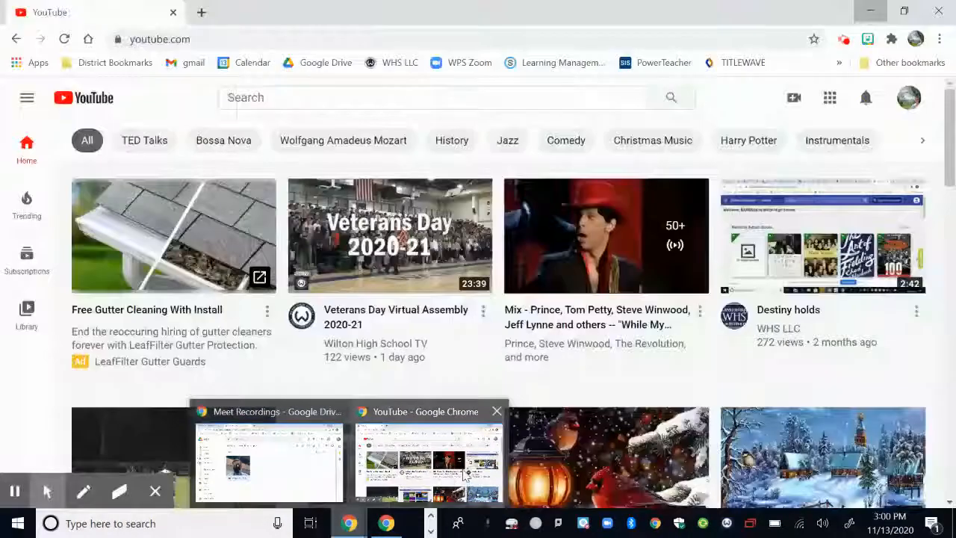
pyautogui.click(465, 478)
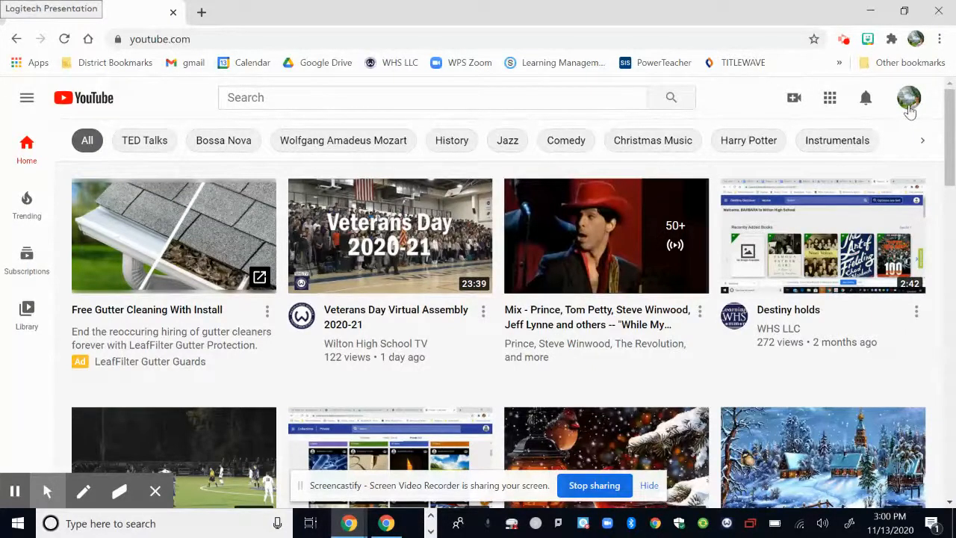
# Start a new video upload on YouTube to bring up the file upload dialog.
pyautogui.click(796, 101)
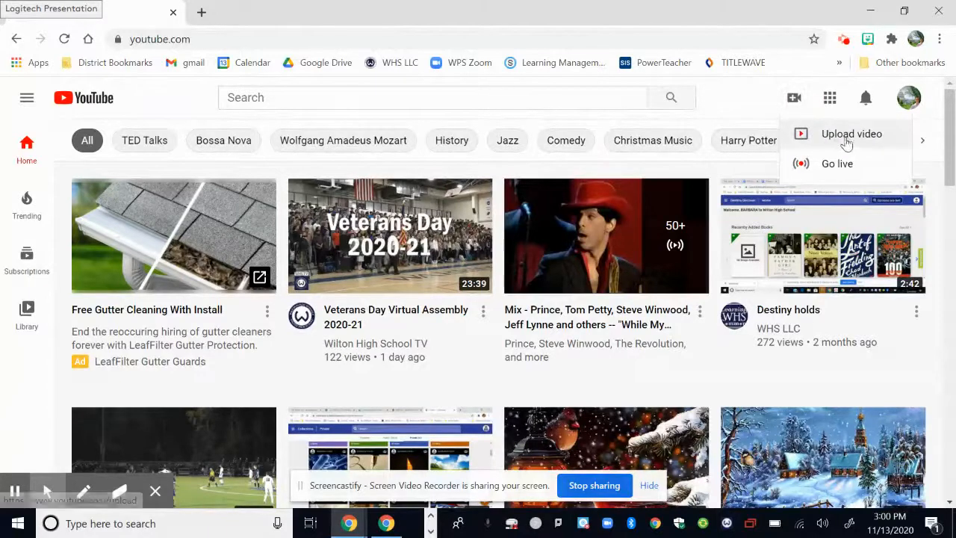
pyautogui.click(857, 146)
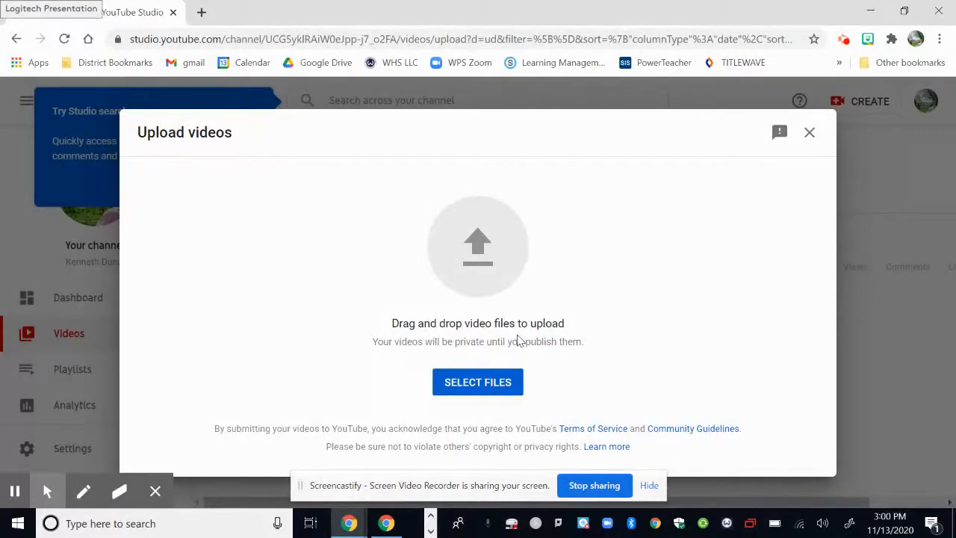
pyautogui.click(497, 382)
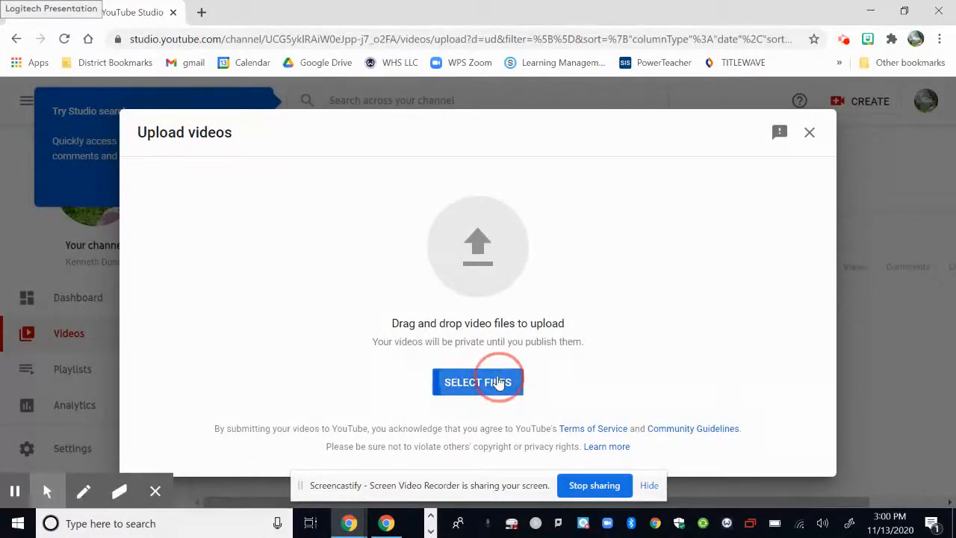
# Reveal the Demo Video for YouTube file on the desktop beside the upload dialog, and maximize the browser window again.
pyautogui.click(902, 7)
pyautogui.moveTo(785, 16); pyautogui.dragTo(550, 32)
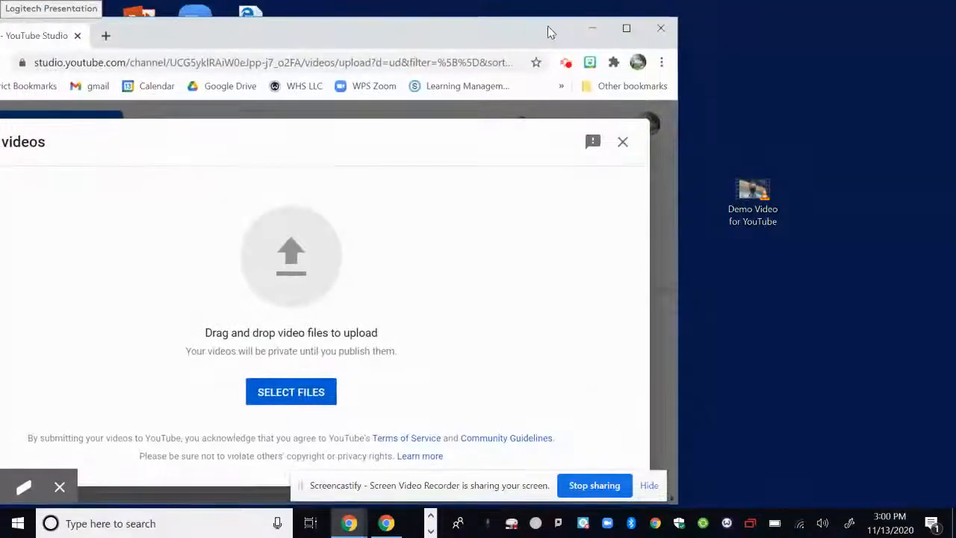
pyautogui.moveTo(753, 190); pyautogui.dragTo(837, 189)
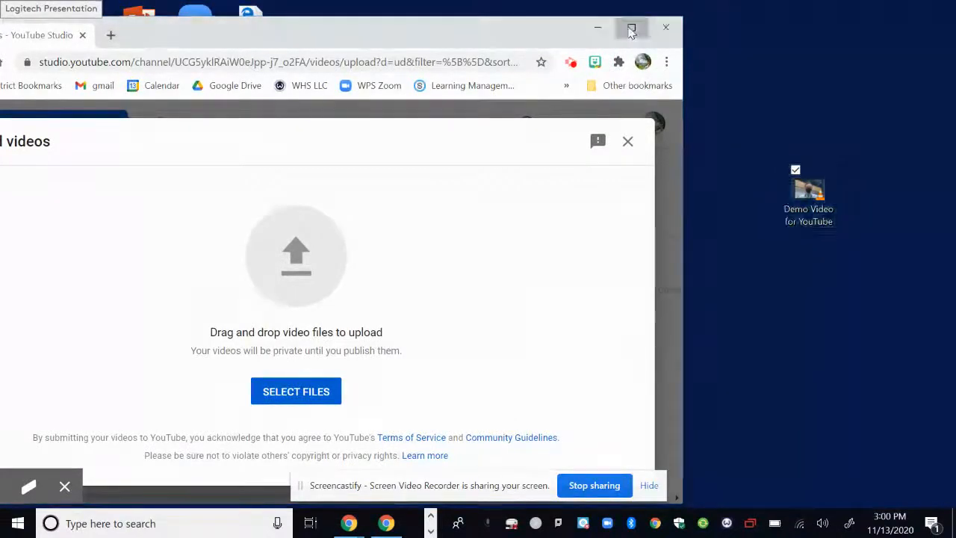
pyautogui.click(631, 28)
# Upload the file Demo Video for YouTube from the Desktop folder.
pyautogui.click(500, 382)
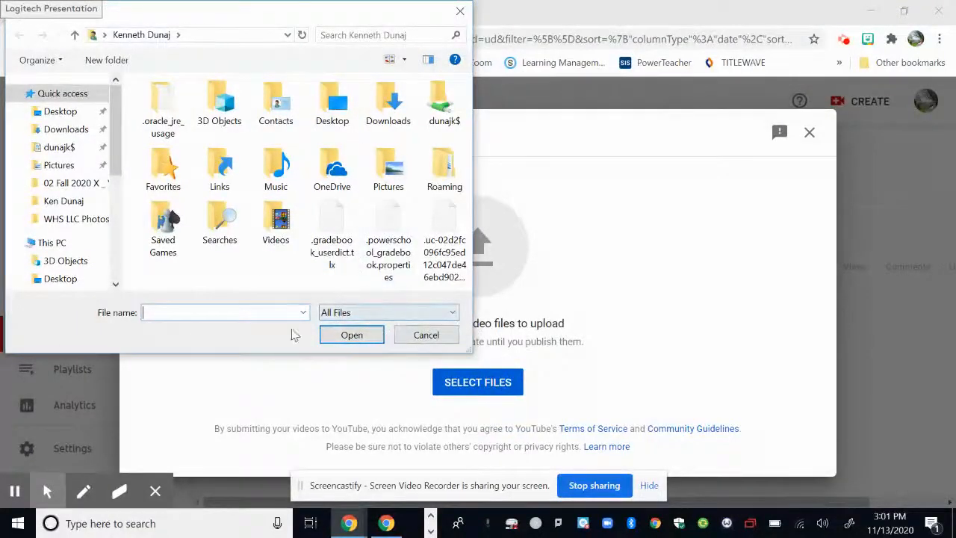
pyautogui.click(60, 112)
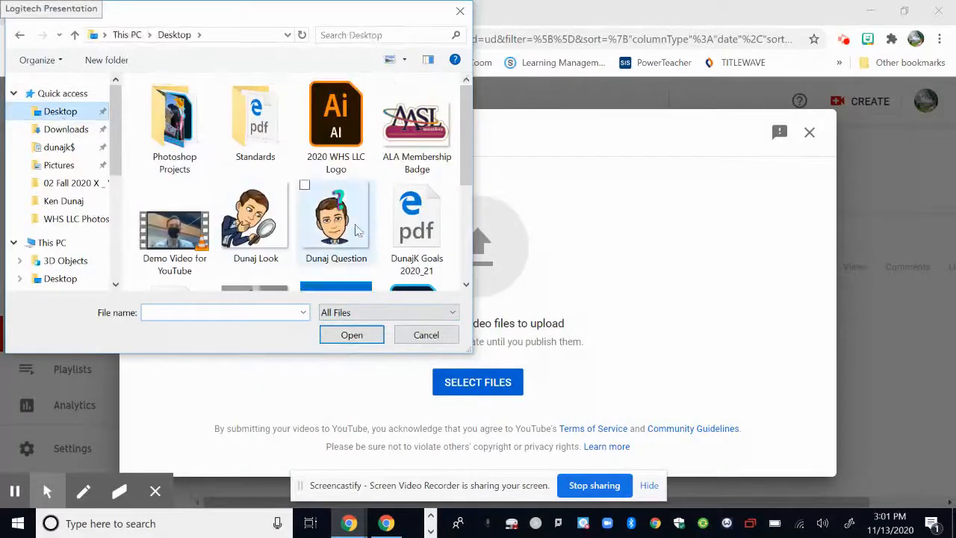
pyautogui.scroll(-3, 357, 231)
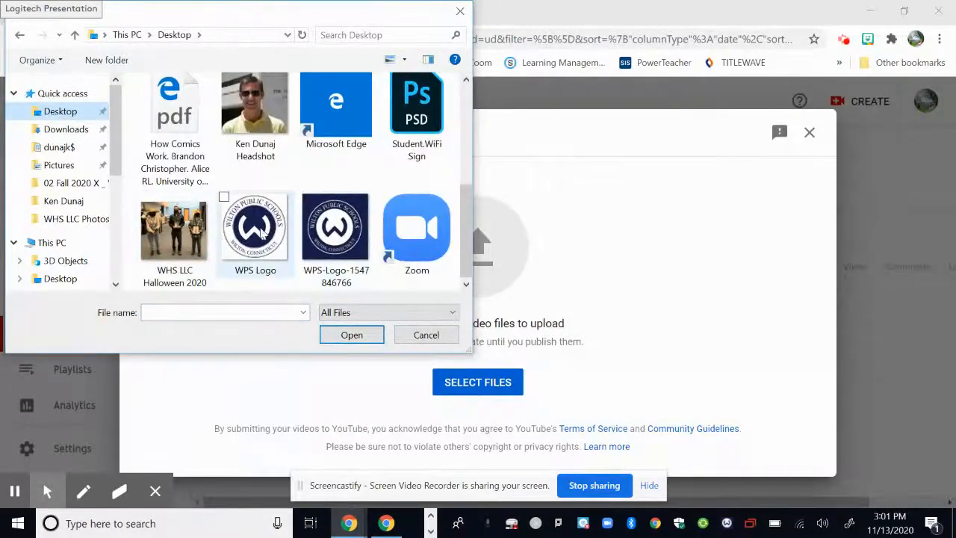
pyautogui.scroll(2, 262, 234)
pyautogui.click(181, 128)
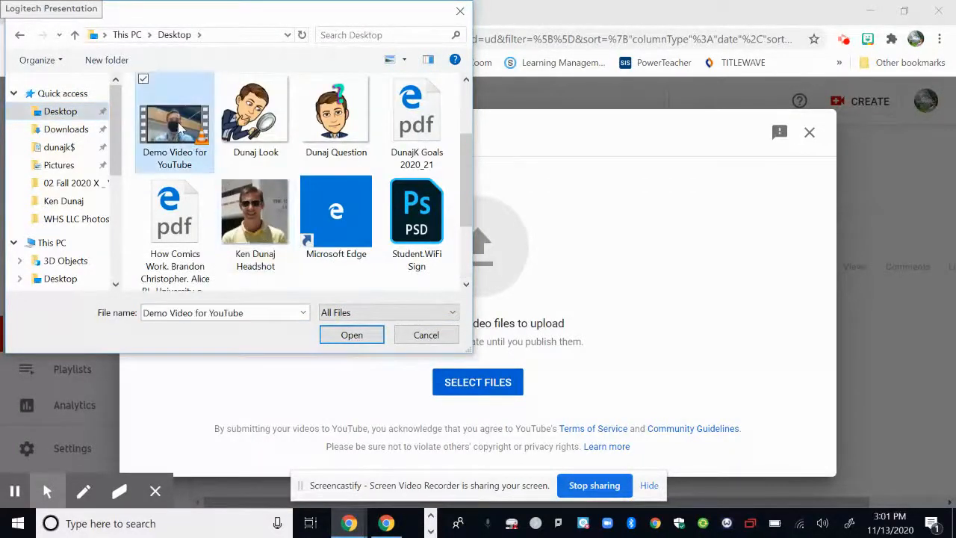
pyautogui.click(371, 335)
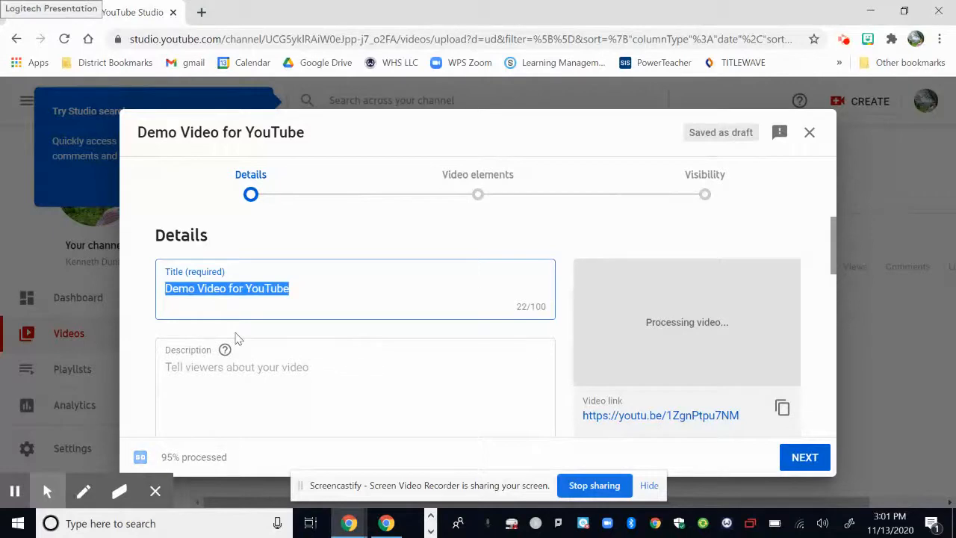
# Examine the title, description, thumbnail and playlist options in the video's details without changing them.
pyautogui.press('Right')
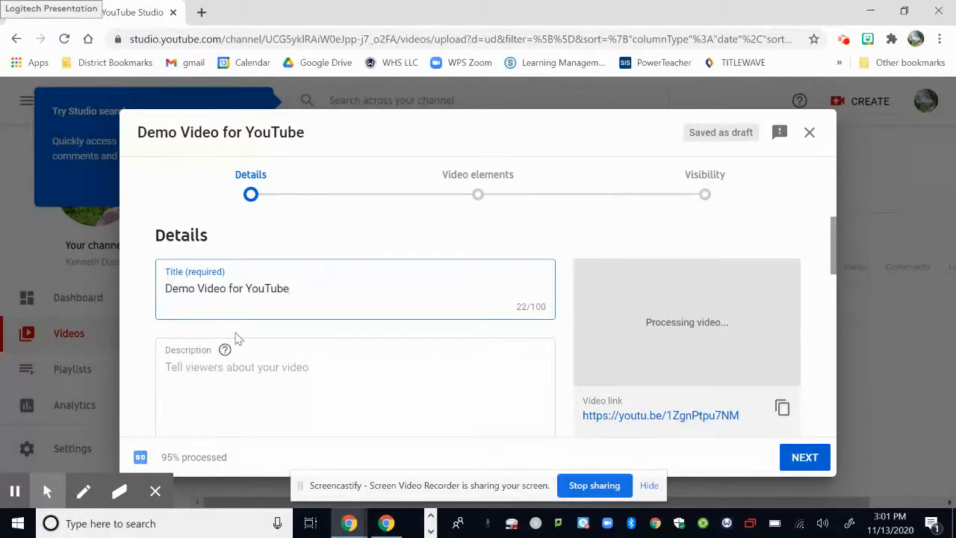
pyautogui.scroll(-1, 282, 310)
pyautogui.click(280, 311)
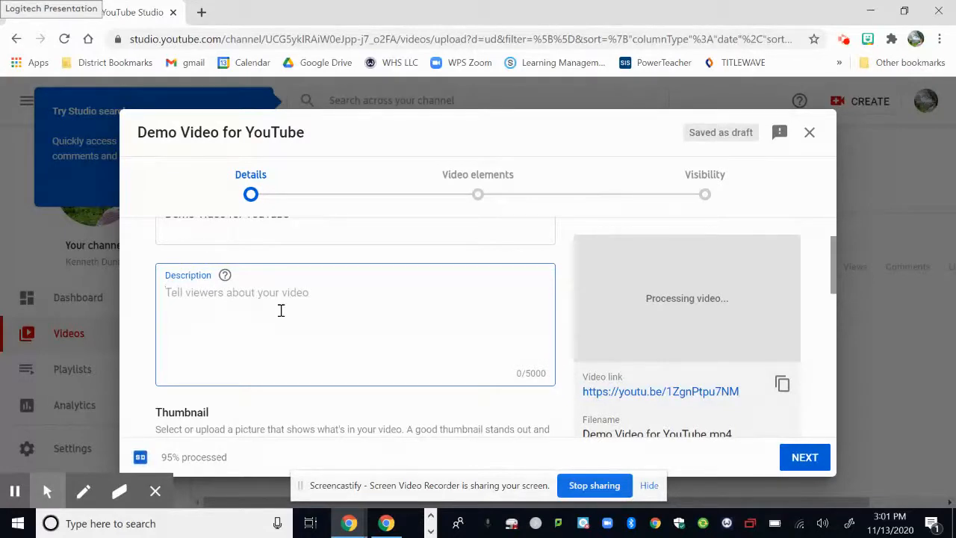
pyautogui.scroll(-1, 322, 342)
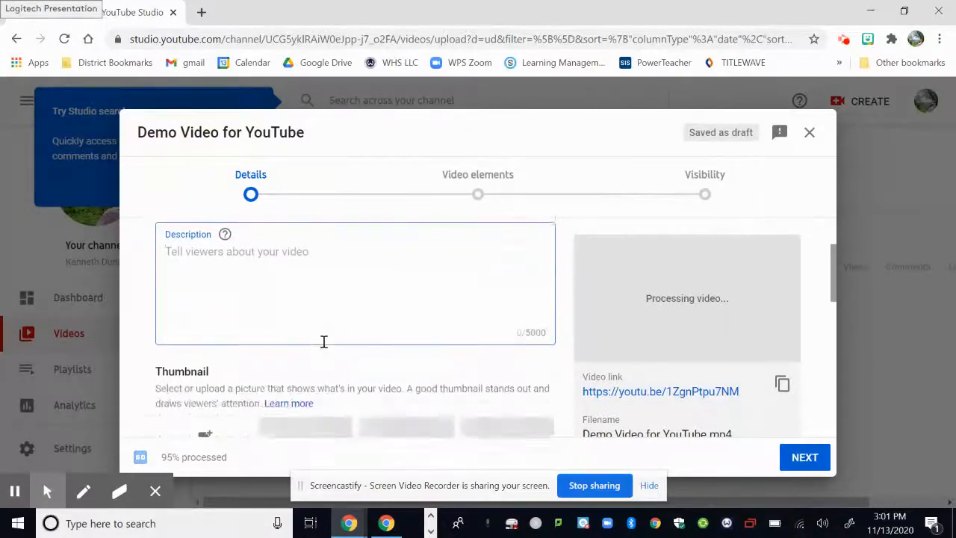
pyautogui.scroll(-1, 323, 347)
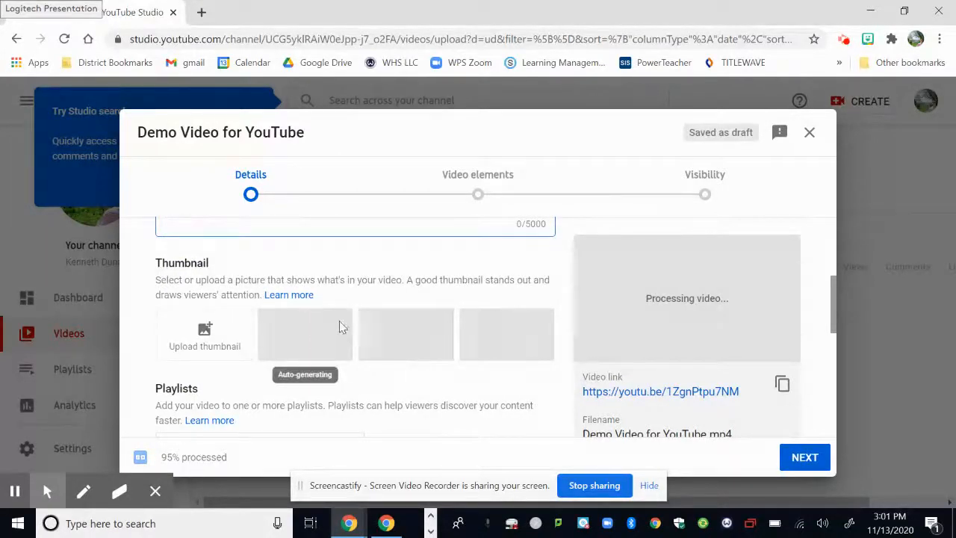
pyautogui.scroll(-1, 294, 351)
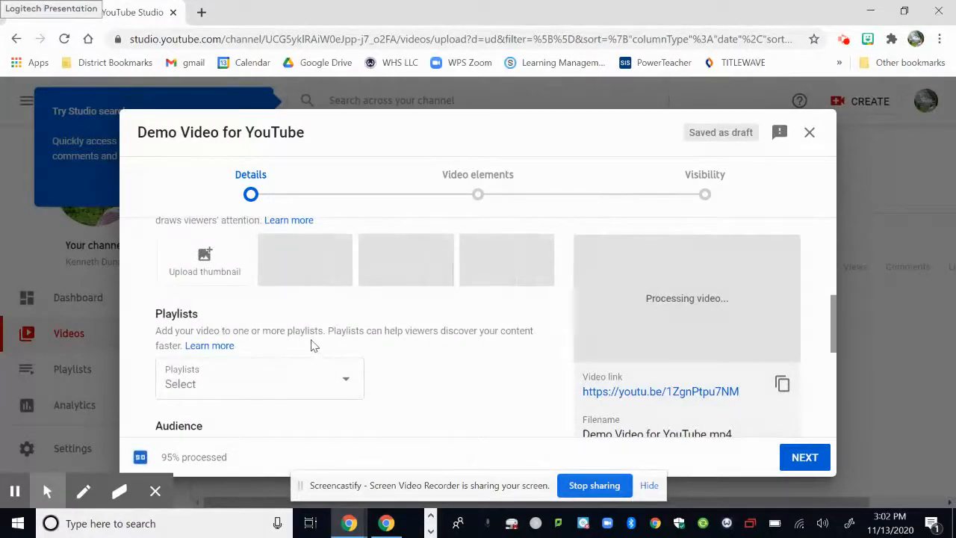
pyautogui.click(346, 382)
pyautogui.scroll(-2, 249, 373)
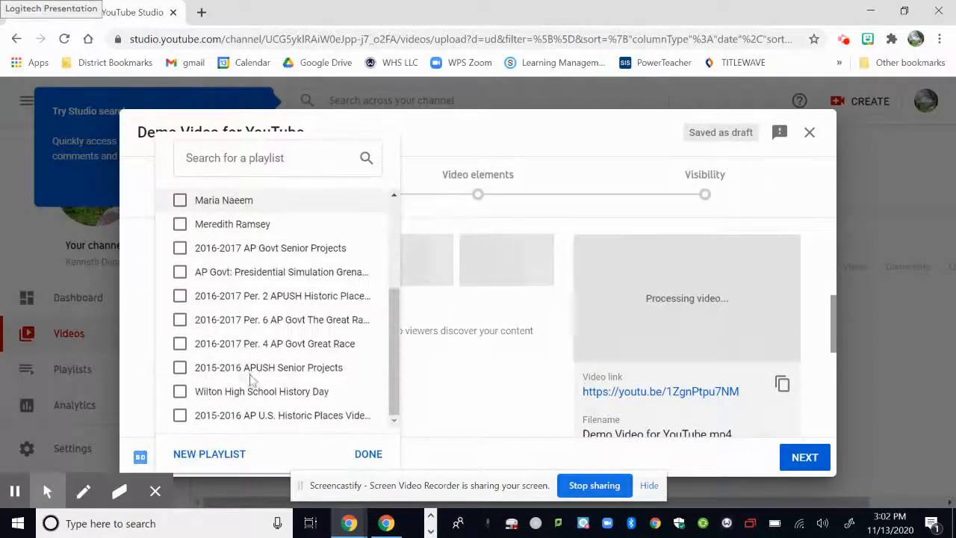
pyautogui.scroll(2, 247, 343)
pyautogui.click(481, 399)
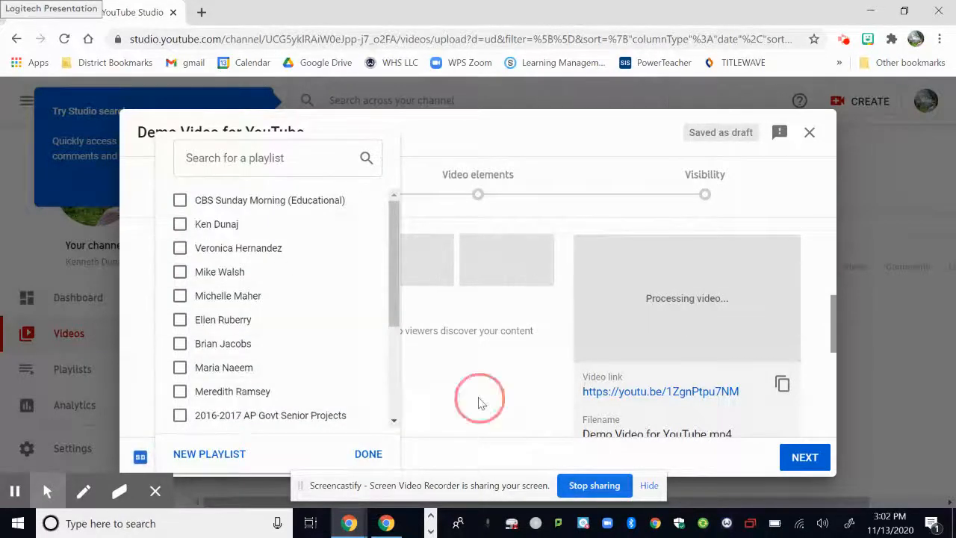
# Set the audience of the video to "Yes, it's made for kids".
pyautogui.scroll(-2, 389, 391)
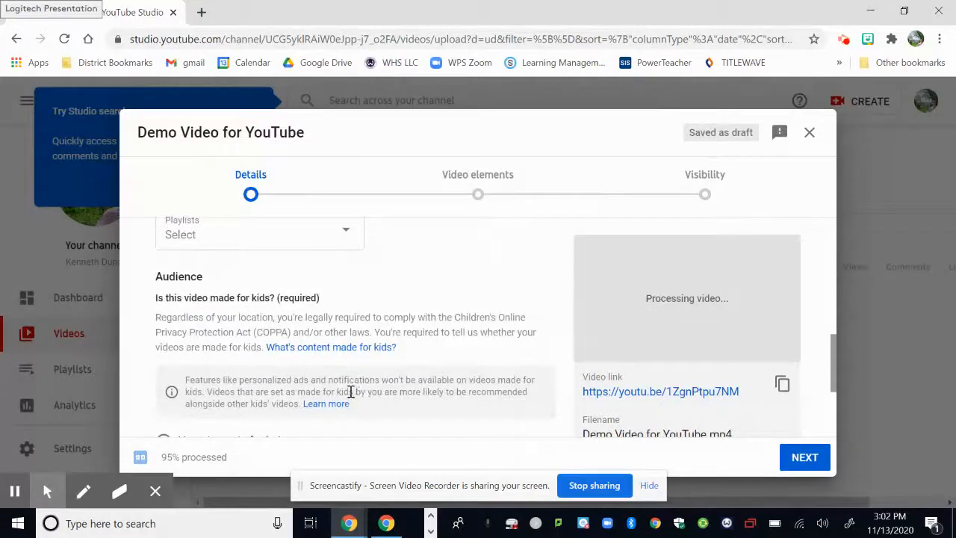
pyautogui.scroll(-2, 245, 332)
pyautogui.scroll(2, 225, 320)
pyautogui.scroll(-2, 241, 332)
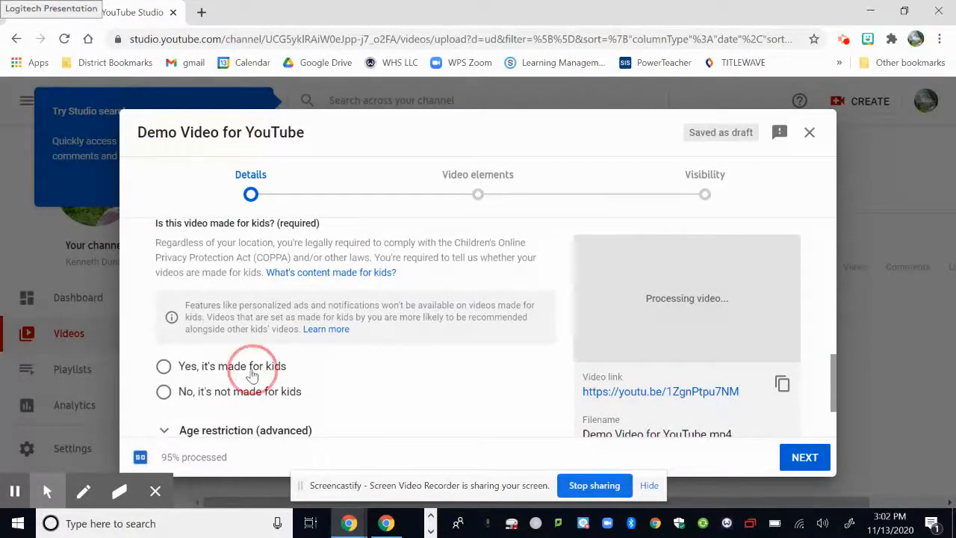
pyautogui.click(254, 367)
# Expand the additional options and age restriction settings, and review paid promotion, tags, audience and the generated thumbnails.
pyautogui.scroll(-3, 344, 381)
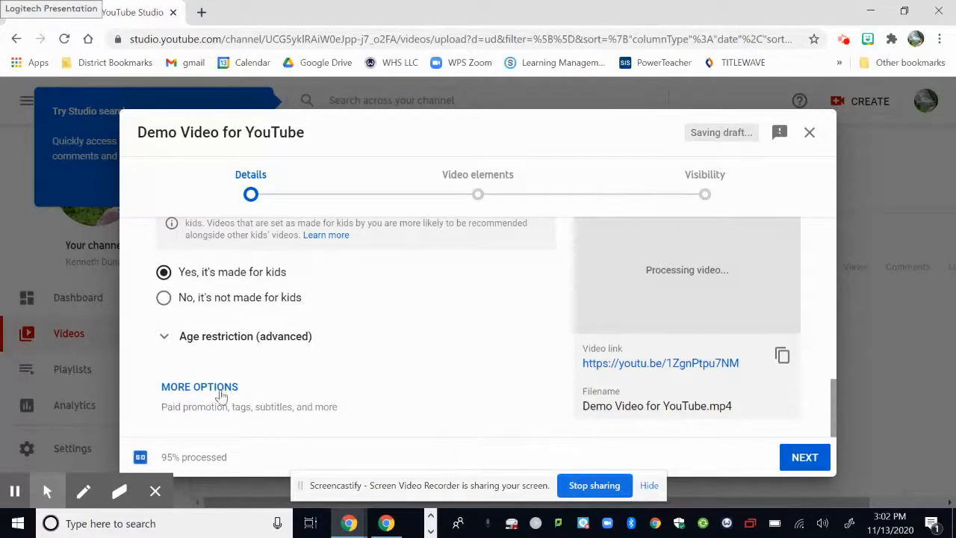
pyautogui.click(226, 394)
pyautogui.scroll(-2, 379, 383)
pyautogui.scroll(-1, 373, 382)
pyautogui.scroll(1, 317, 368)
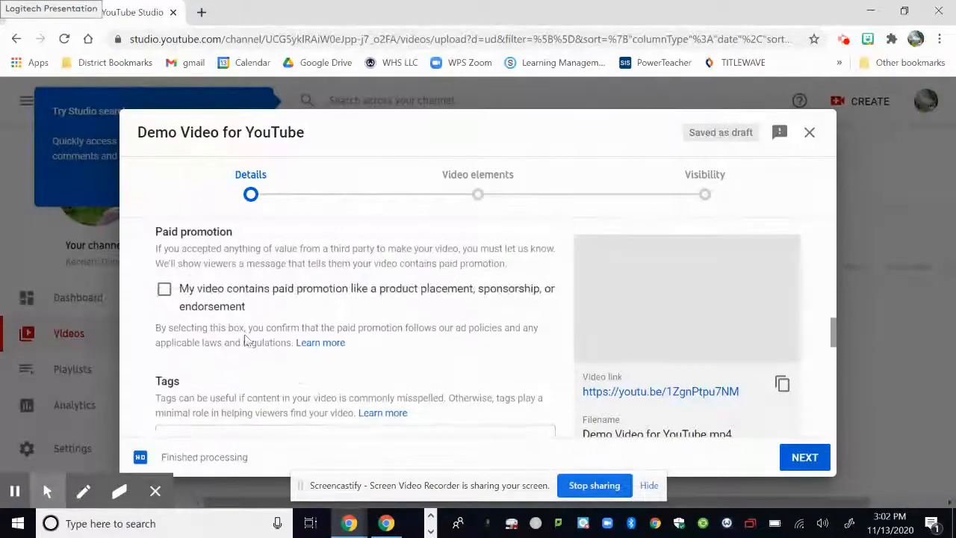
pyautogui.scroll(-1, 207, 391)
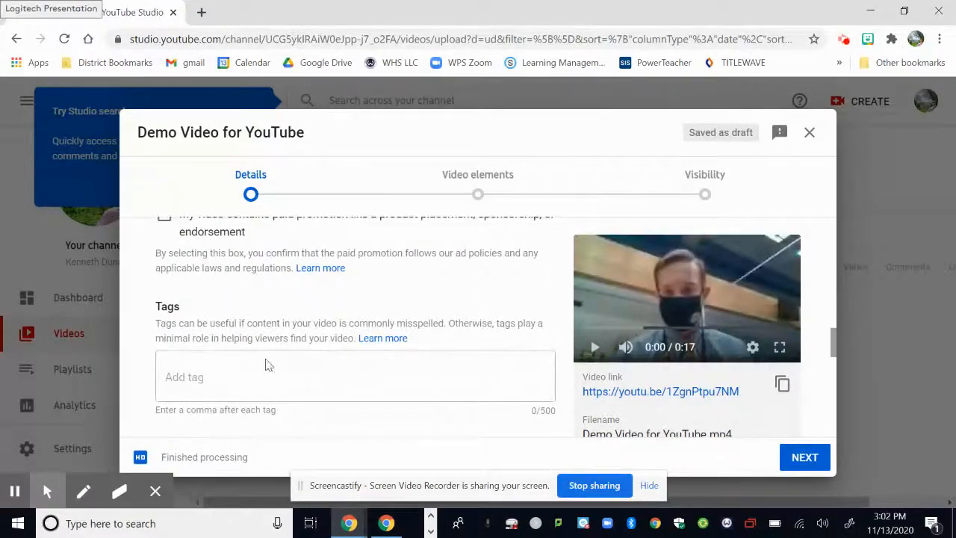
pyautogui.scroll(2, 269, 364)
pyautogui.click(165, 261)
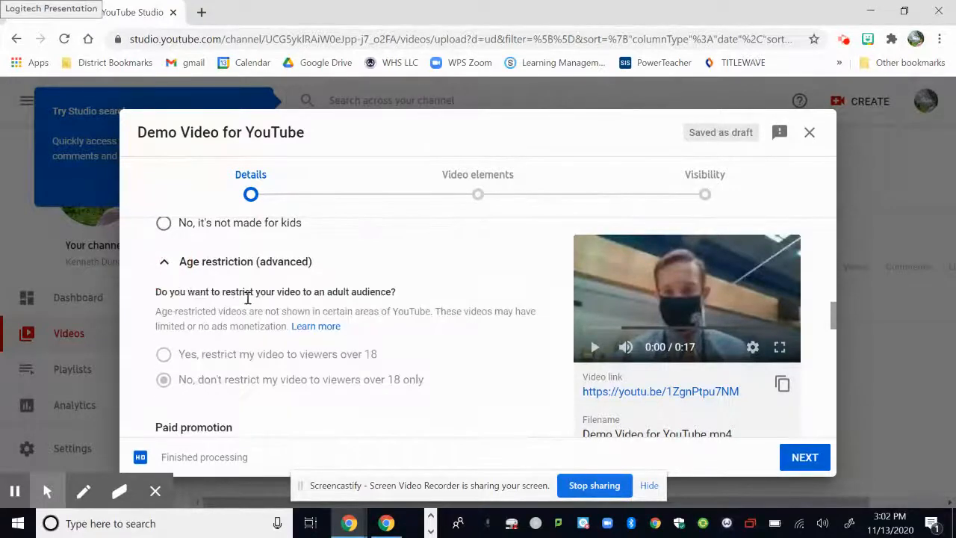
pyautogui.scroll(2, 416, 405)
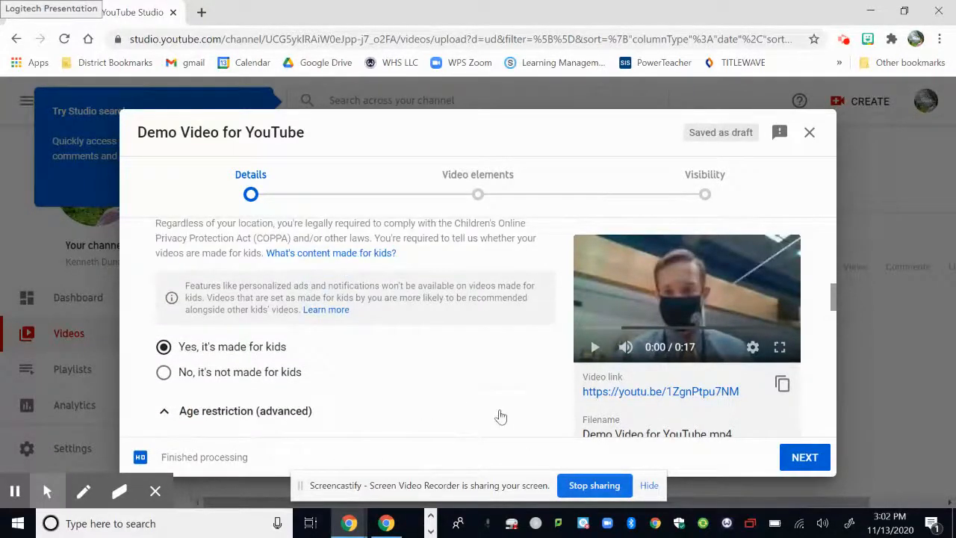
pyautogui.scroll(1, 499, 416)
pyautogui.scroll(5, 495, 309)
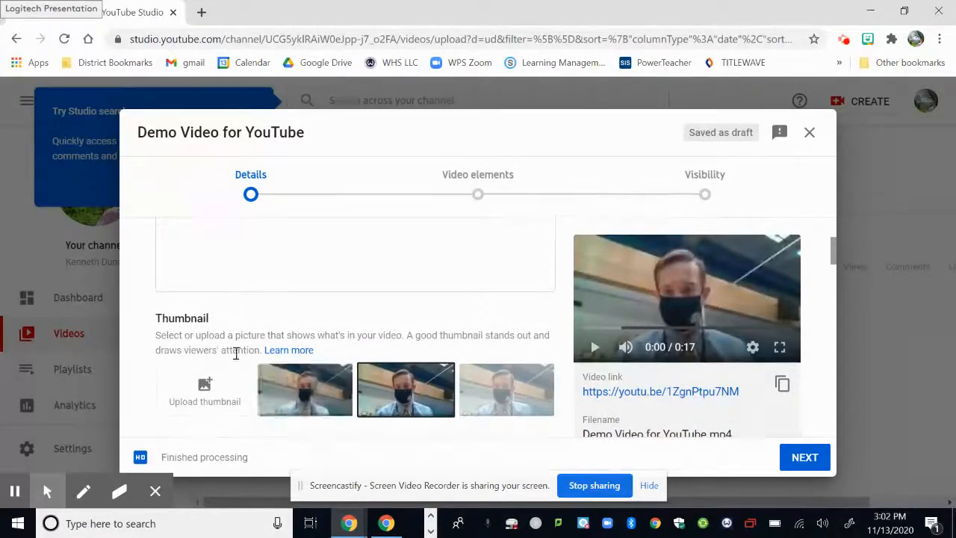
# Proceed past the video elements without adding any, and set the video's visibility to Unlisted.
pyautogui.click(806, 459)
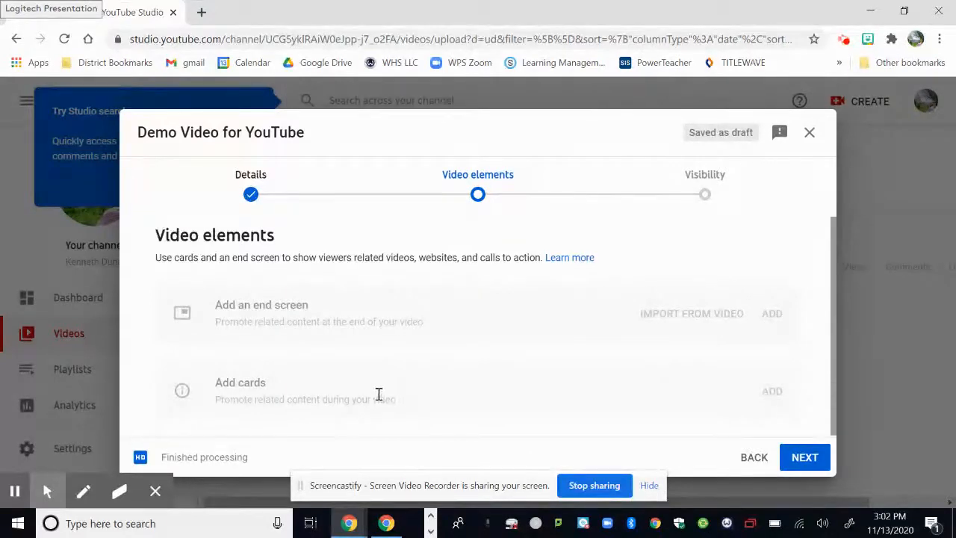
pyautogui.click(801, 464)
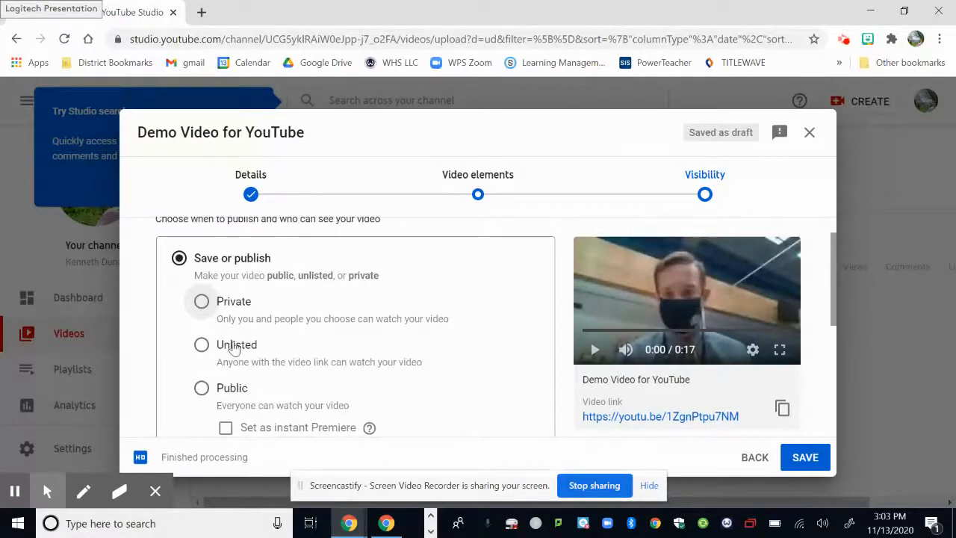
pyautogui.click(249, 348)
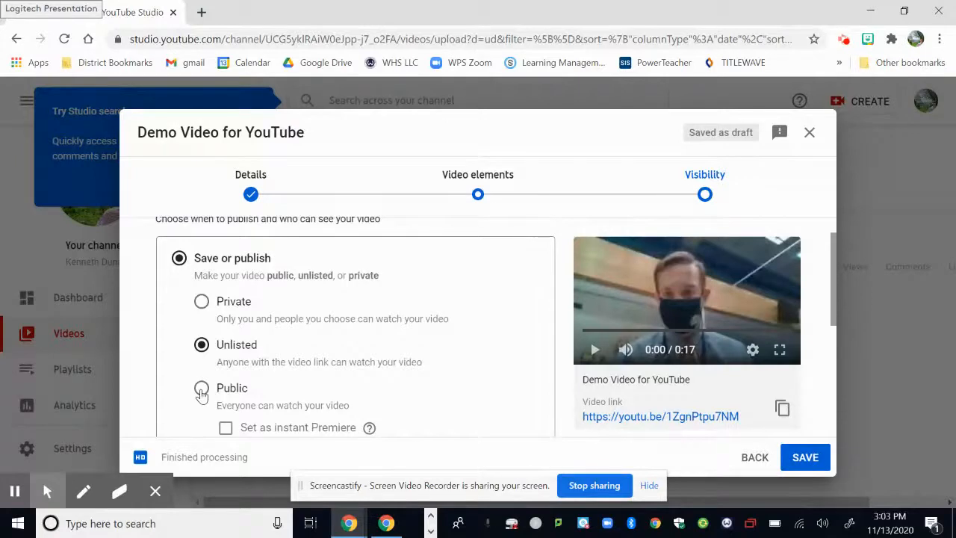
pyautogui.click(201, 394)
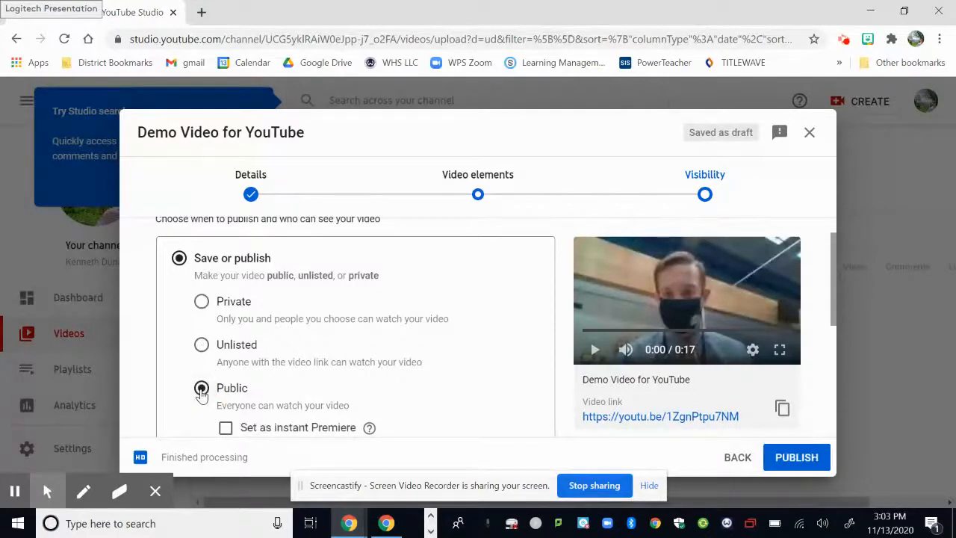
pyautogui.click(205, 346)
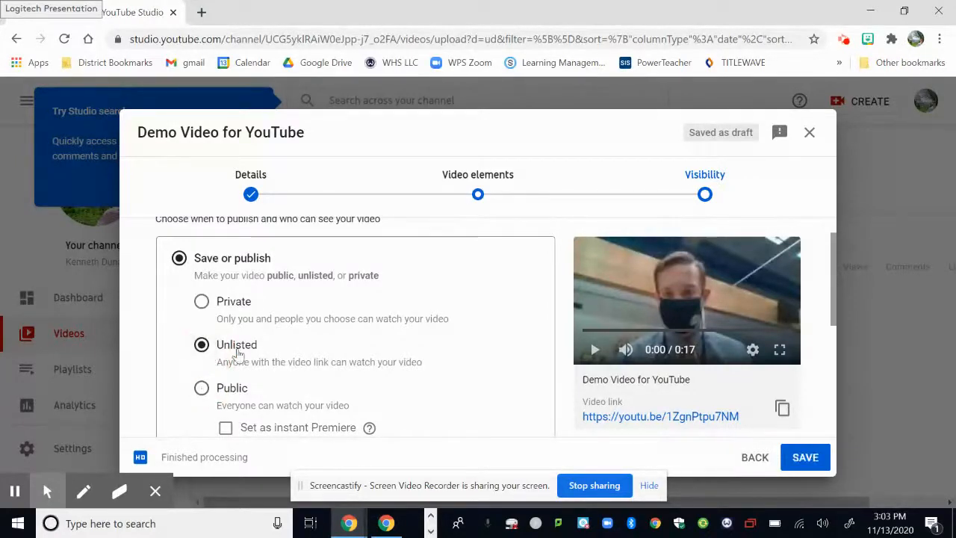
# Check the remaining visibility settings and pre-publish guidance, save the unlisted video, and copy its video link.
pyautogui.scroll(-1, 360, 362)
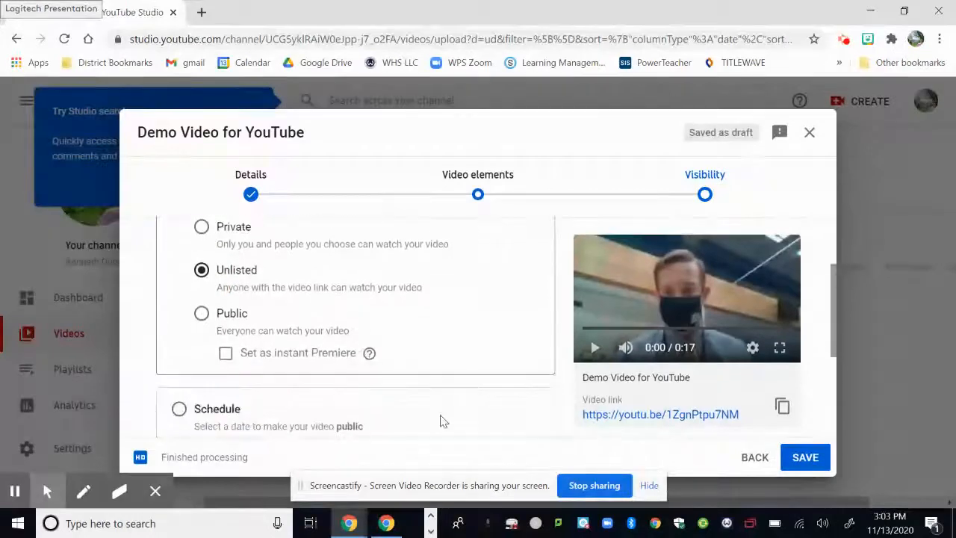
pyautogui.scroll(-2, 441, 422)
pyautogui.scroll(-1, 442, 421)
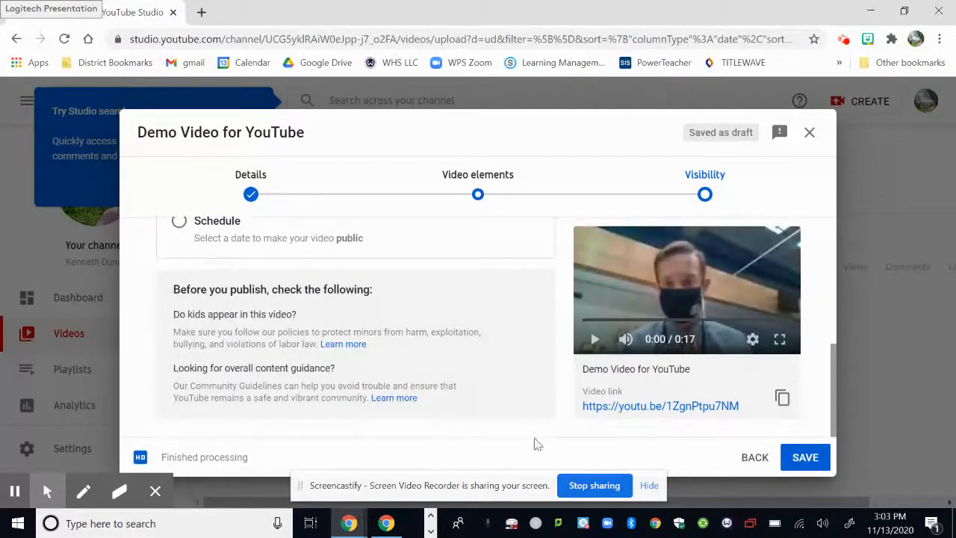
pyautogui.click(803, 460)
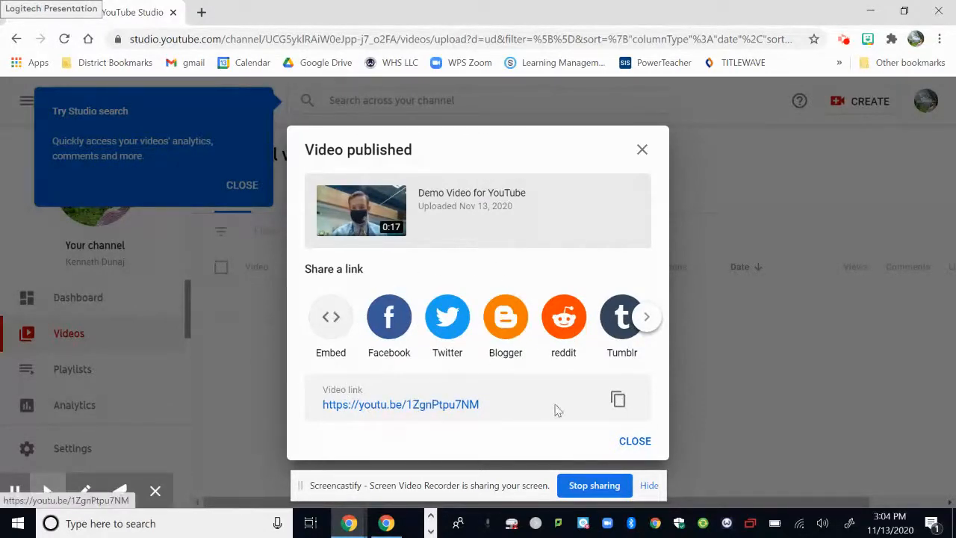
pyautogui.click(617, 400)
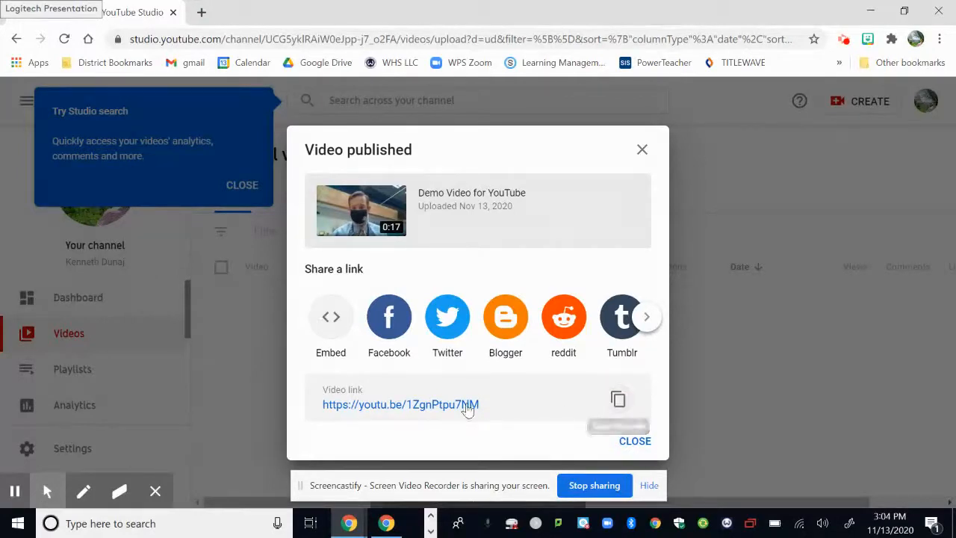
# Open the published video from its link, pause playback, and examine the details below the player.
pyautogui.click(436, 409)
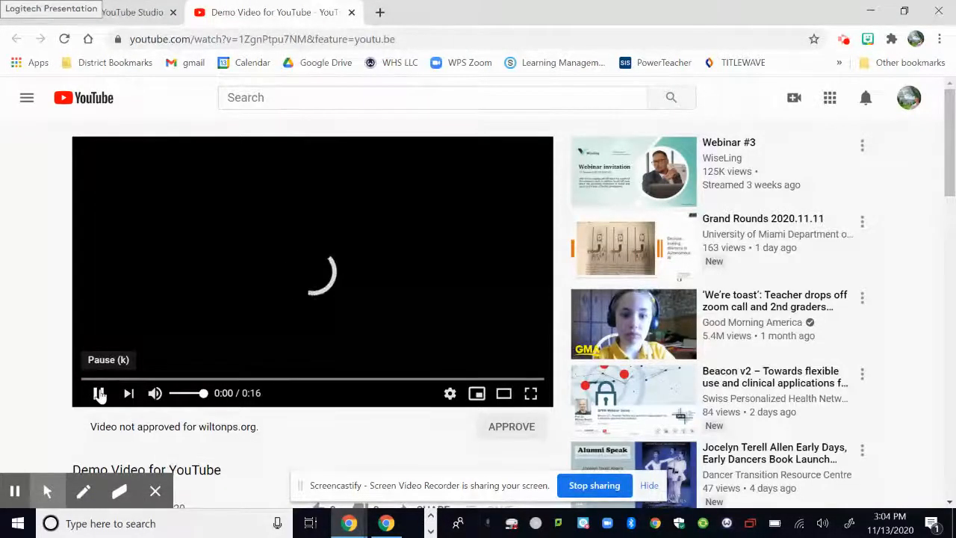
pyautogui.click(100, 394)
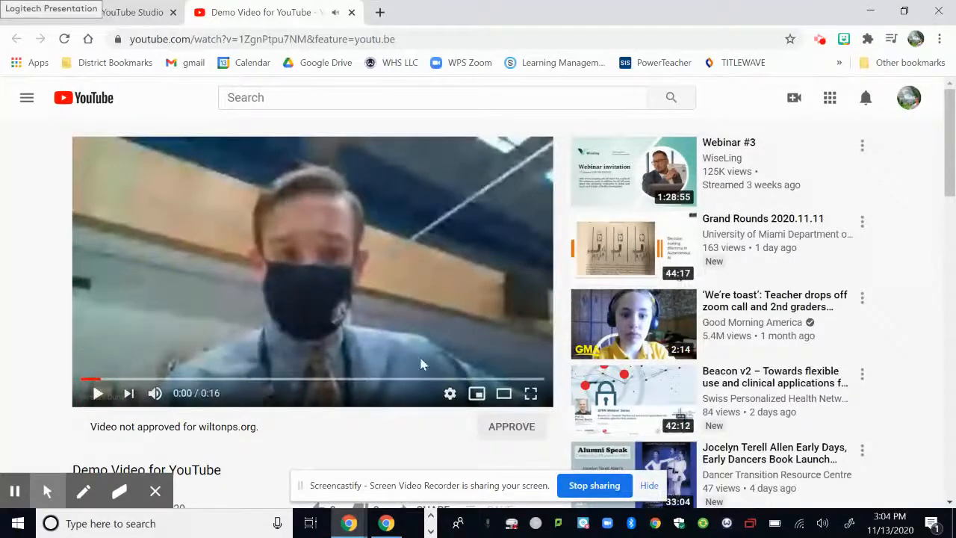
pyautogui.scroll(-2, 325, 357)
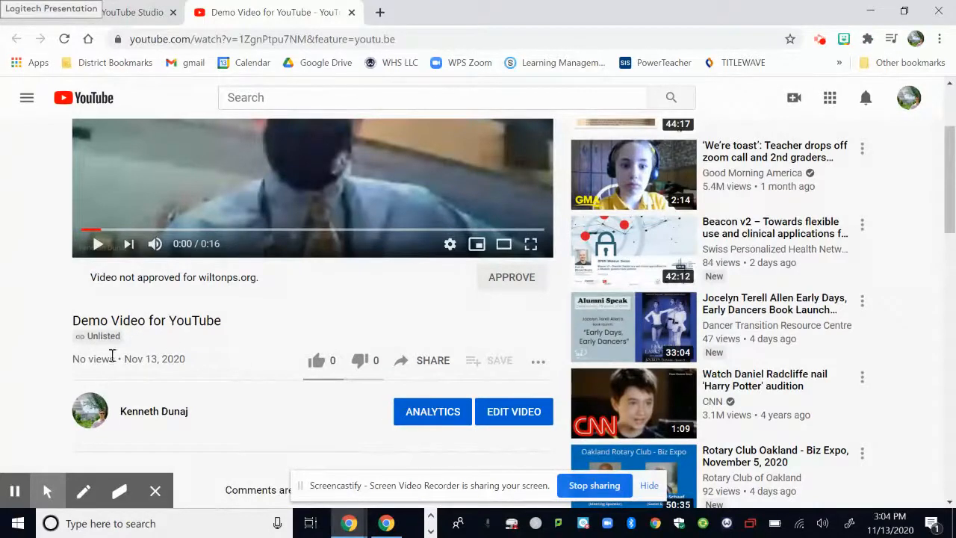
pyautogui.scroll(-1, 142, 381)
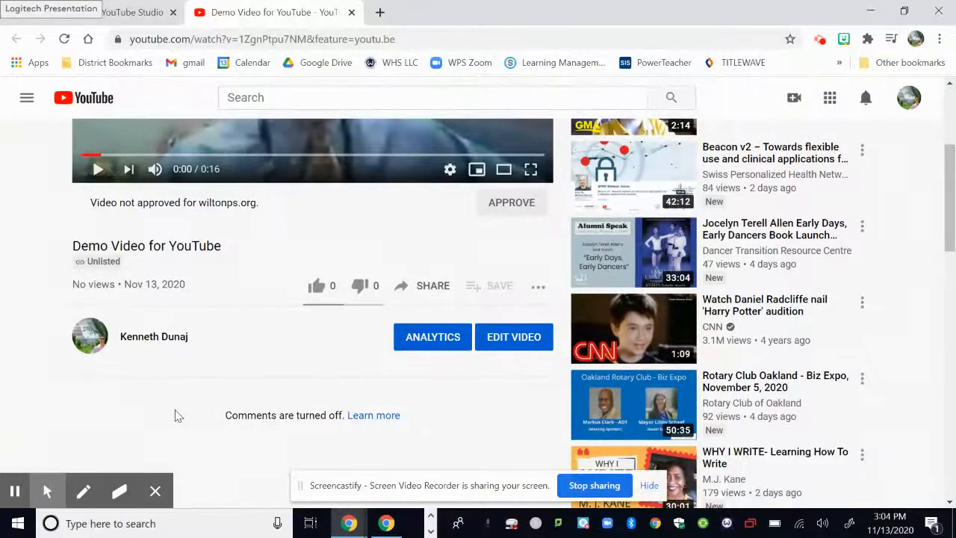
pyautogui.scroll(-1, 177, 415)
pyautogui.scroll(4, 177, 415)
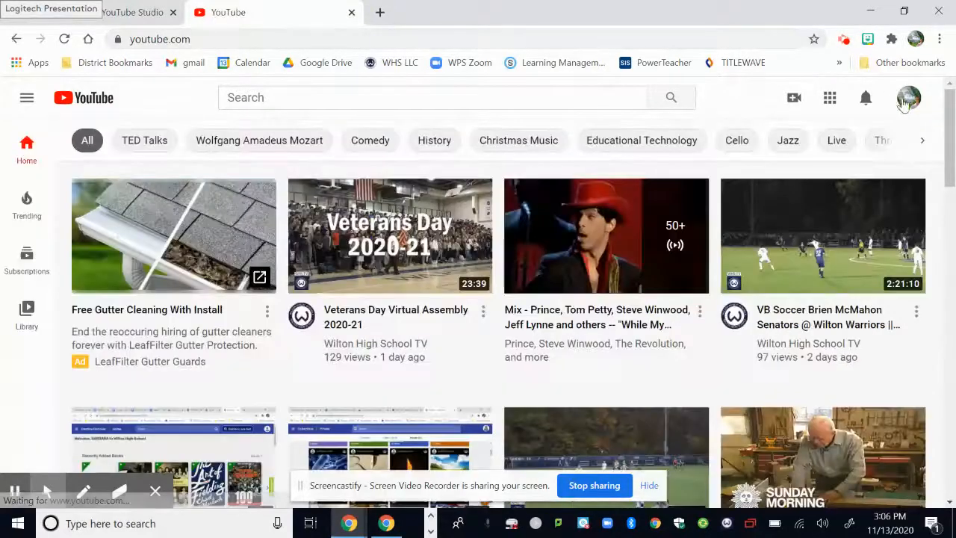
# Go from the YouTube home page to YouTube Studio and open the list of channel videos.
pyautogui.click(908, 99)
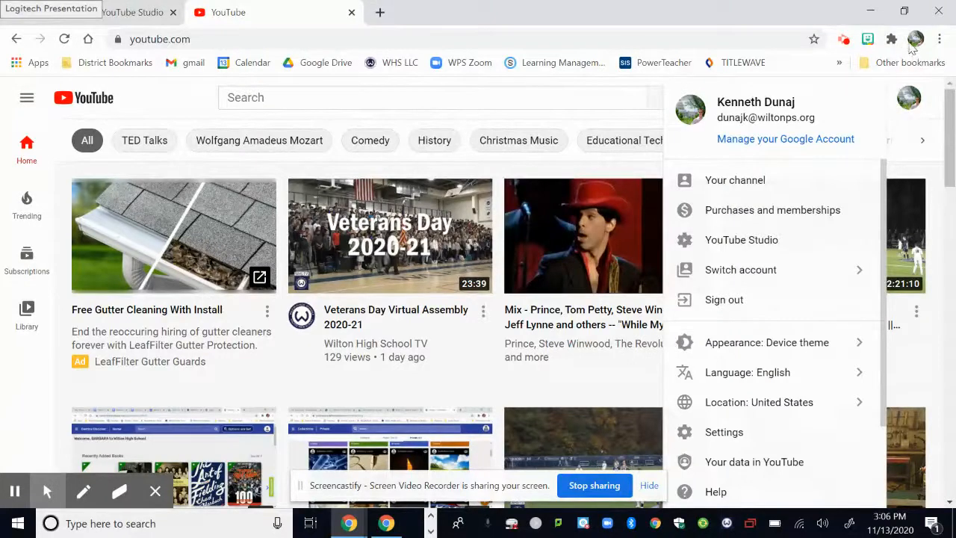
pyautogui.click(784, 250)
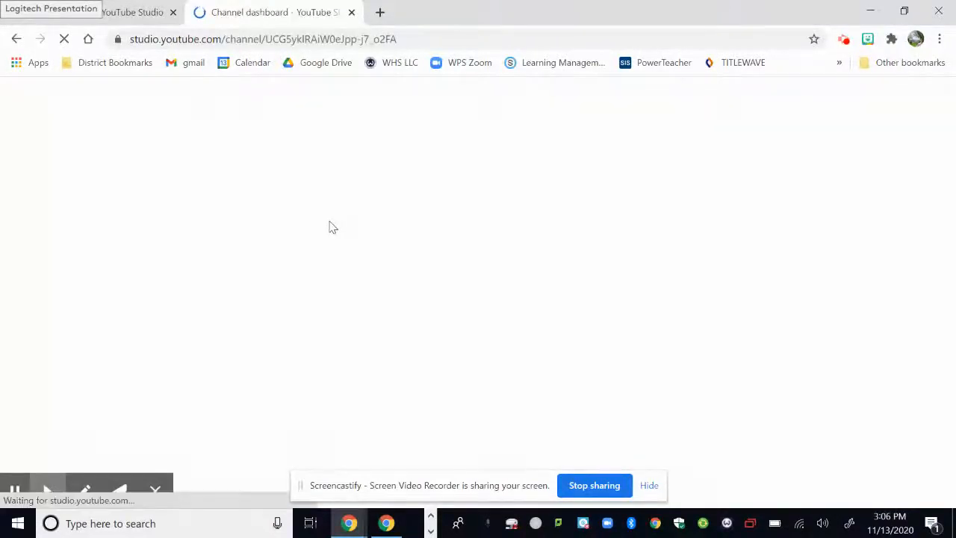
pyautogui.click(78, 337)
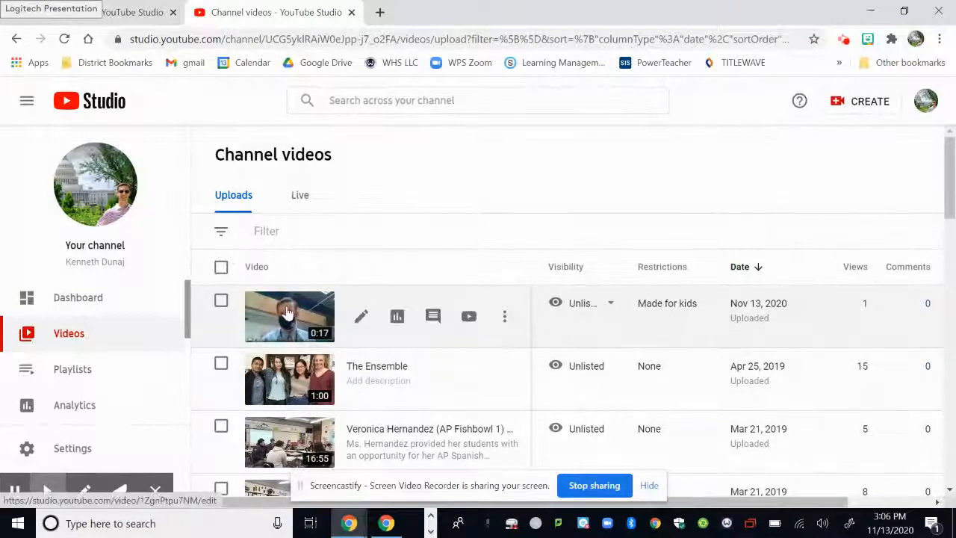
# Examine the additional options and the visibility explanation for the newest upload in the channel's video list.
pyautogui.click(508, 314)
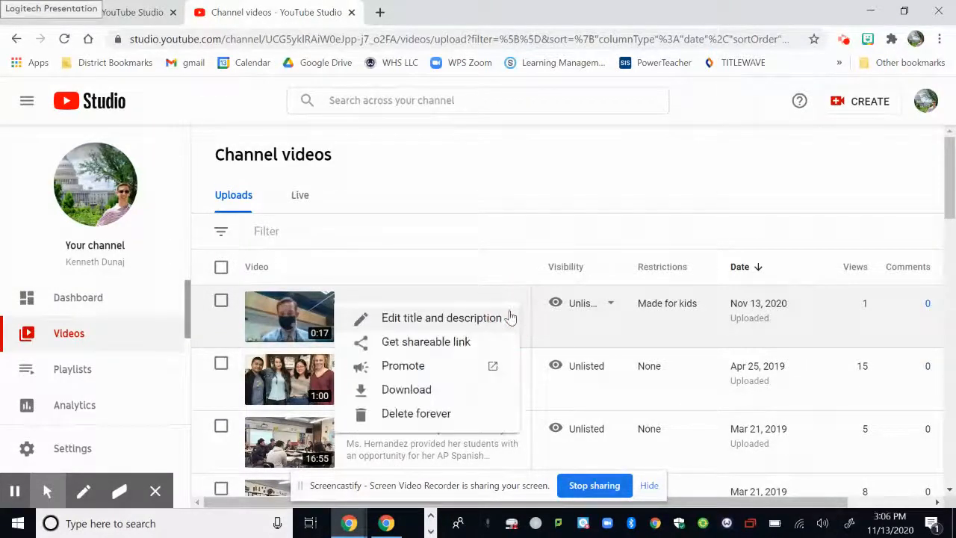
pyautogui.click(523, 261)
pyautogui.moveTo(555, 307)
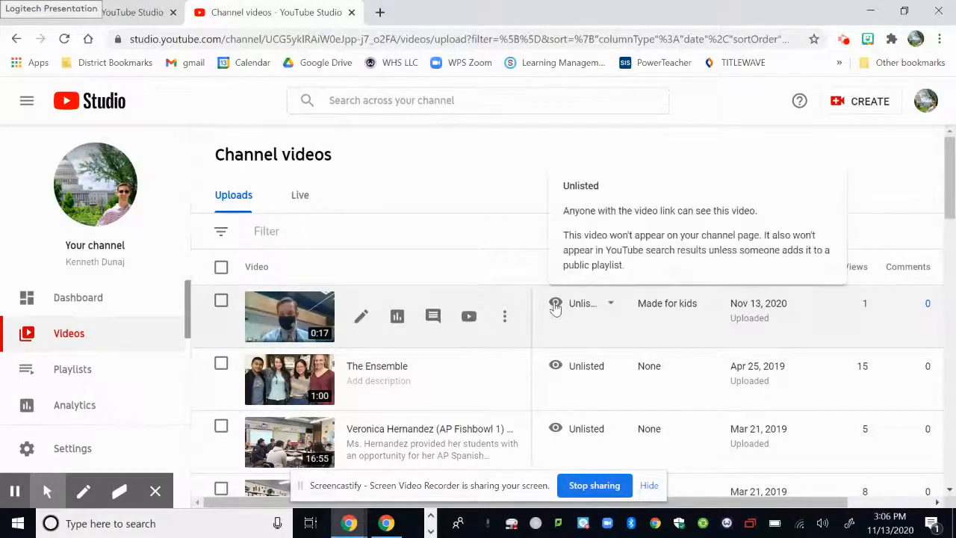